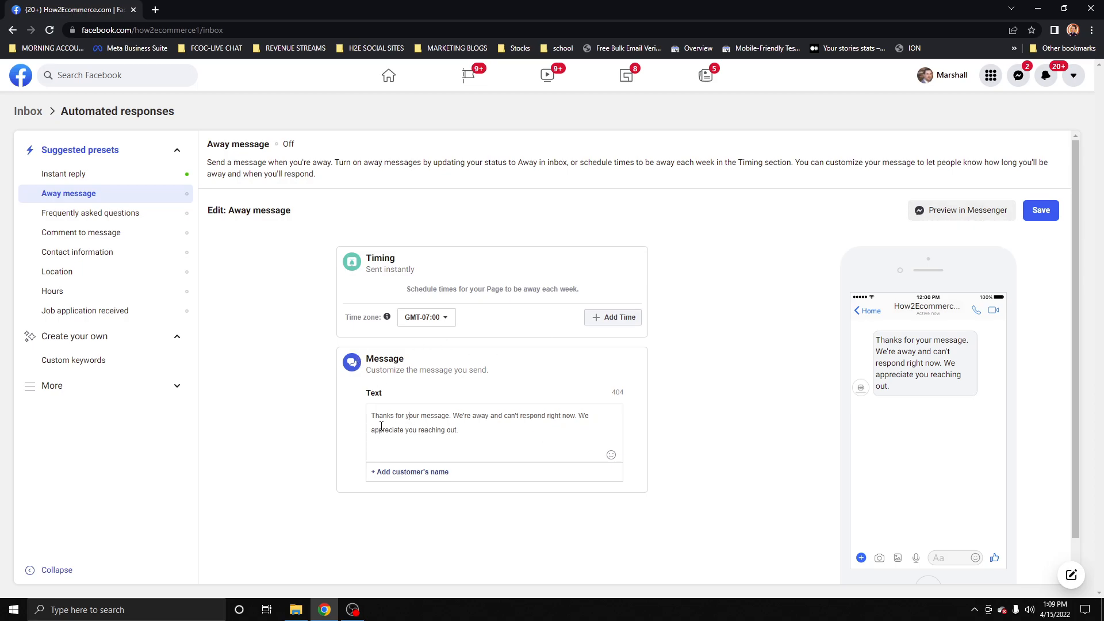
Copy the entire default text of the away message
drag(371, 416, 459, 435)
right_click(419, 426)
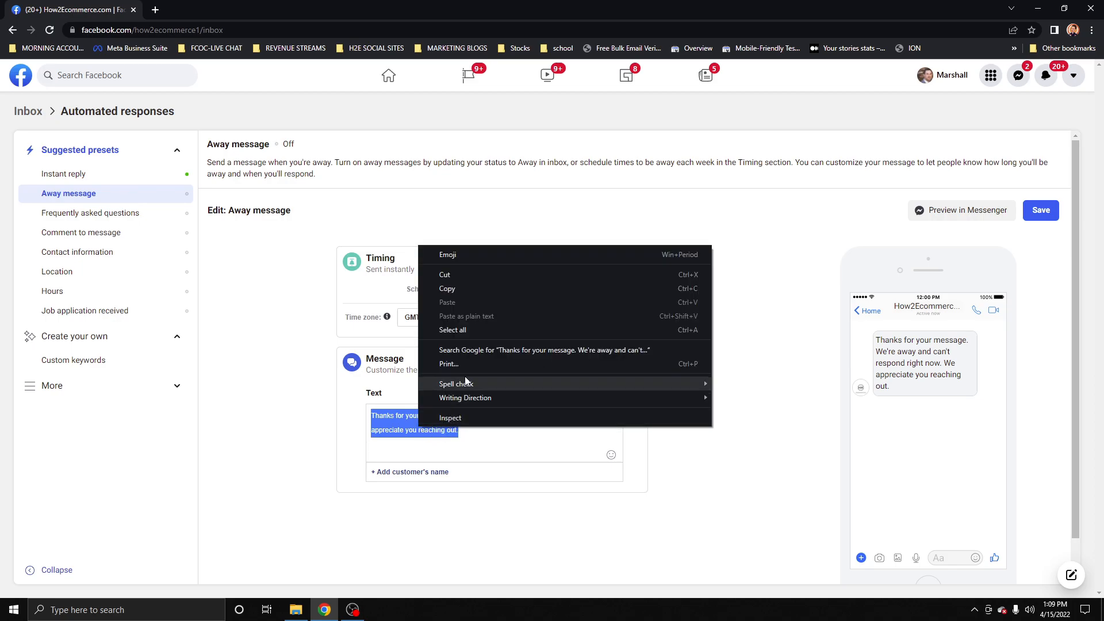
click(479, 292)
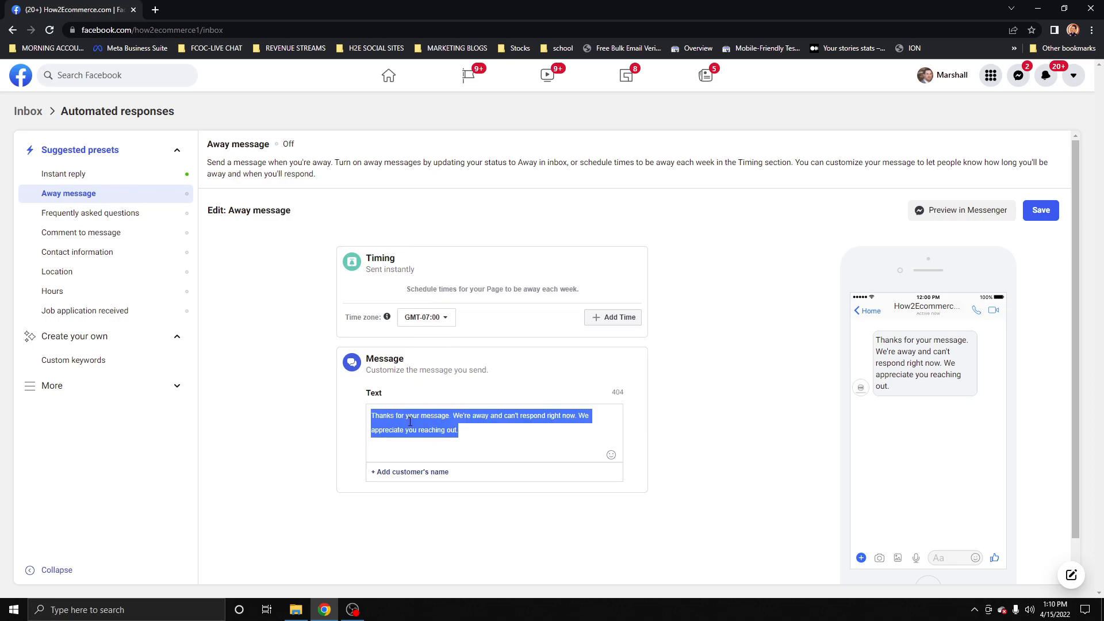
right_click(410, 420)
click(460, 294)
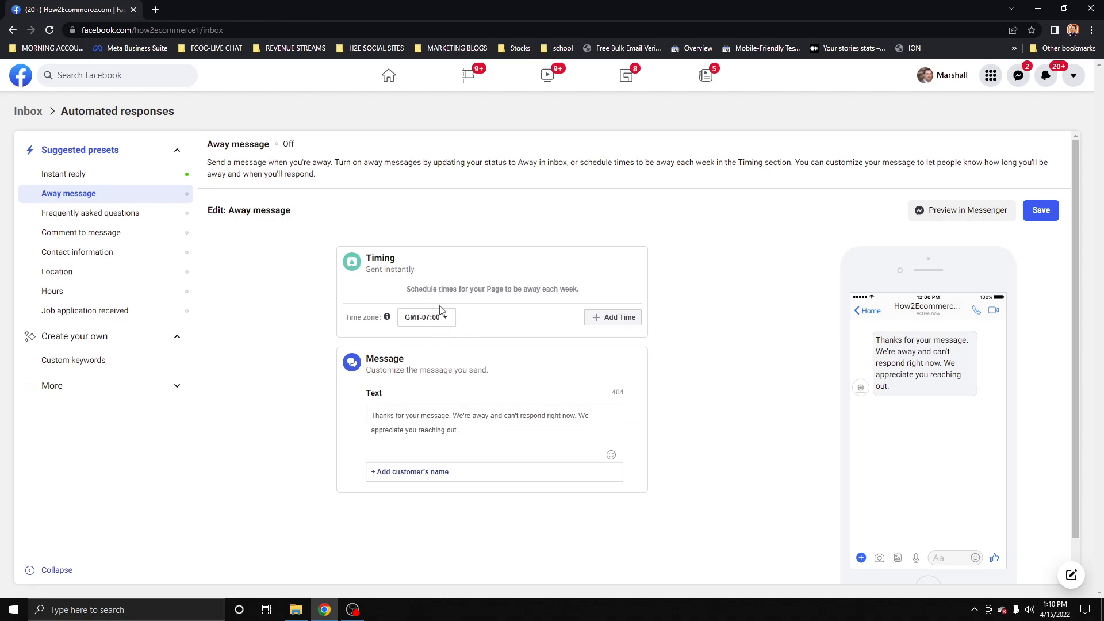
Look through the time zone choices and the time zone help for the away schedule
click(448, 320)
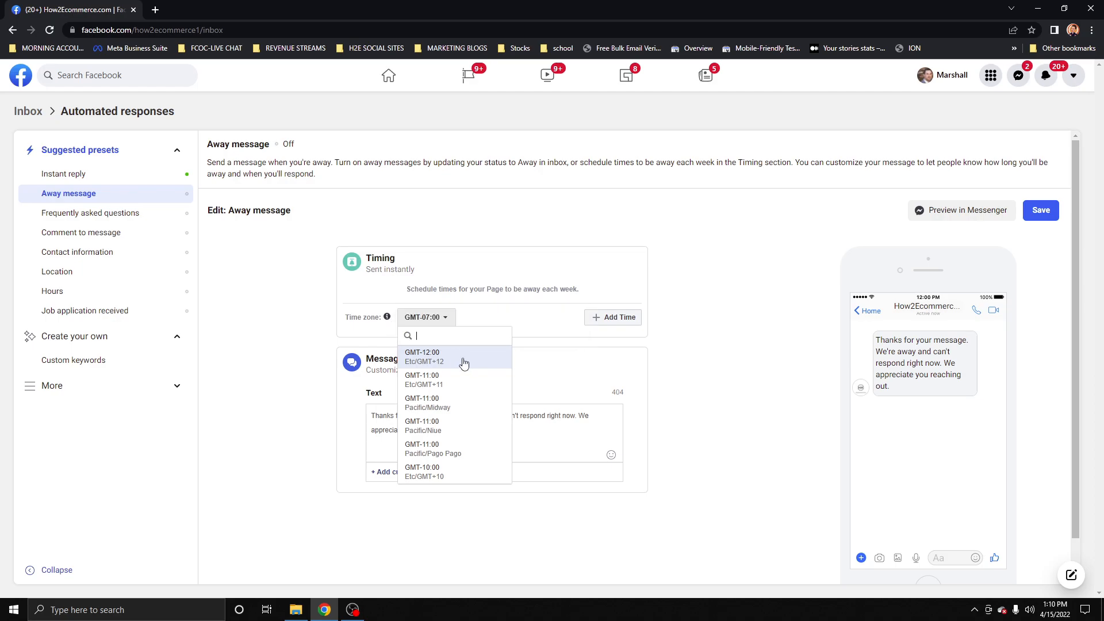
click(540, 316)
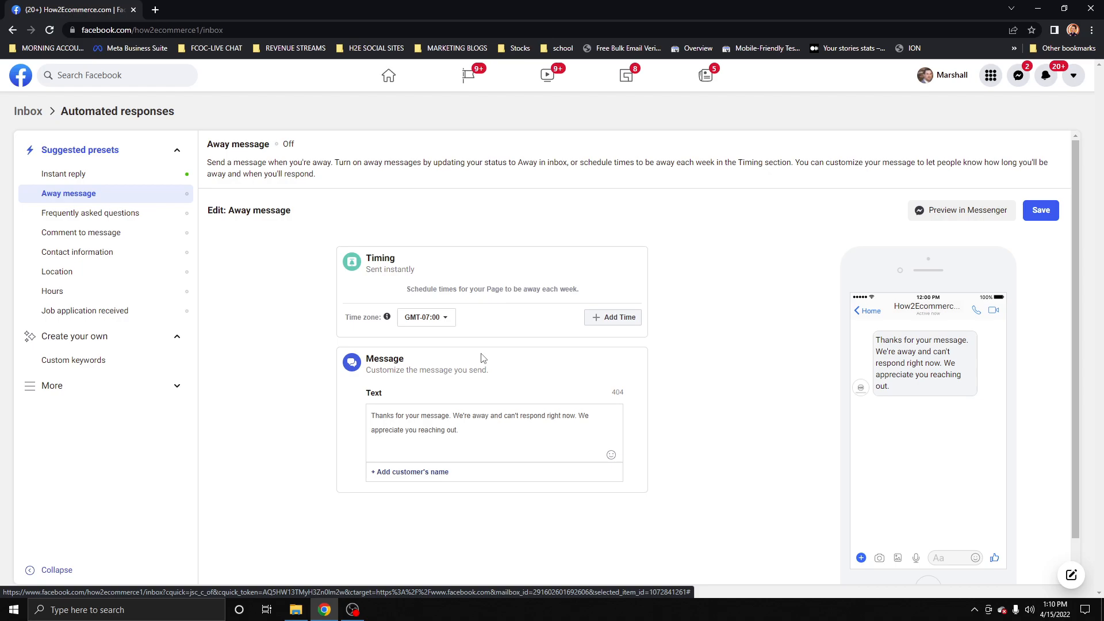
mouse_move(390, 320)
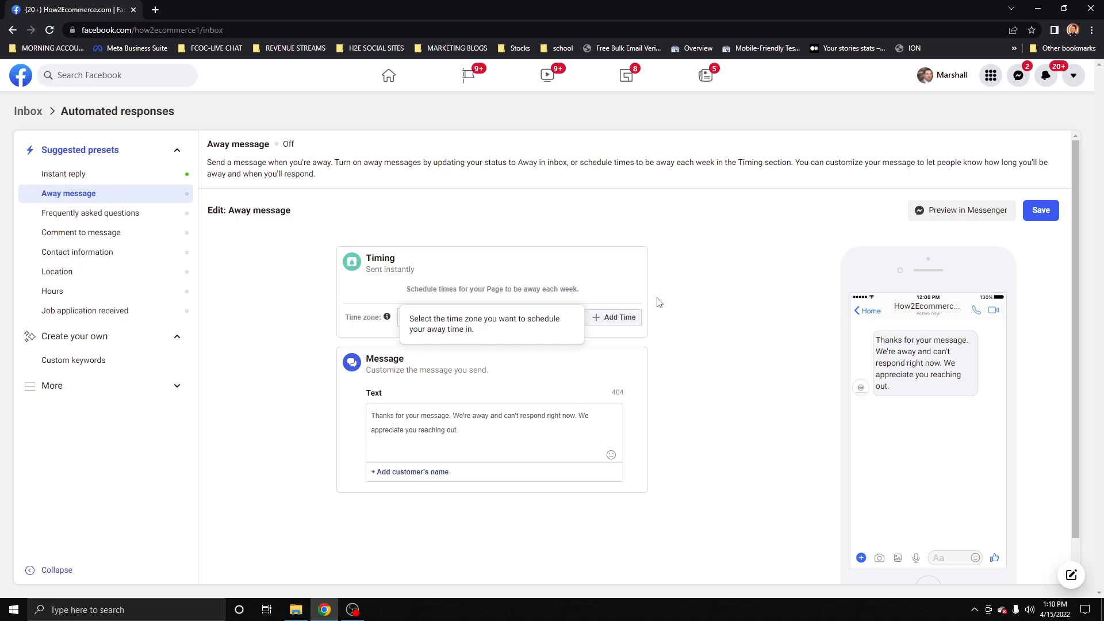
Add an away time slot to the weekly schedule in the away message timing
click(628, 318)
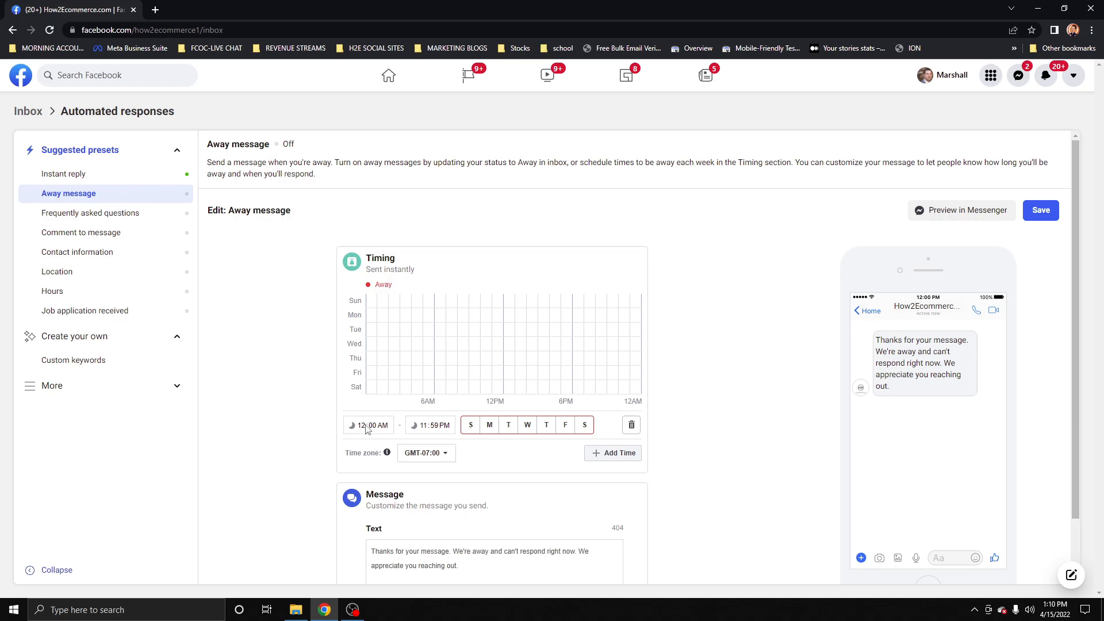
right_click(441, 426)
click(322, 412)
Try Monday as the away day and deselect it, and add and delete a second away time slot
click(487, 429)
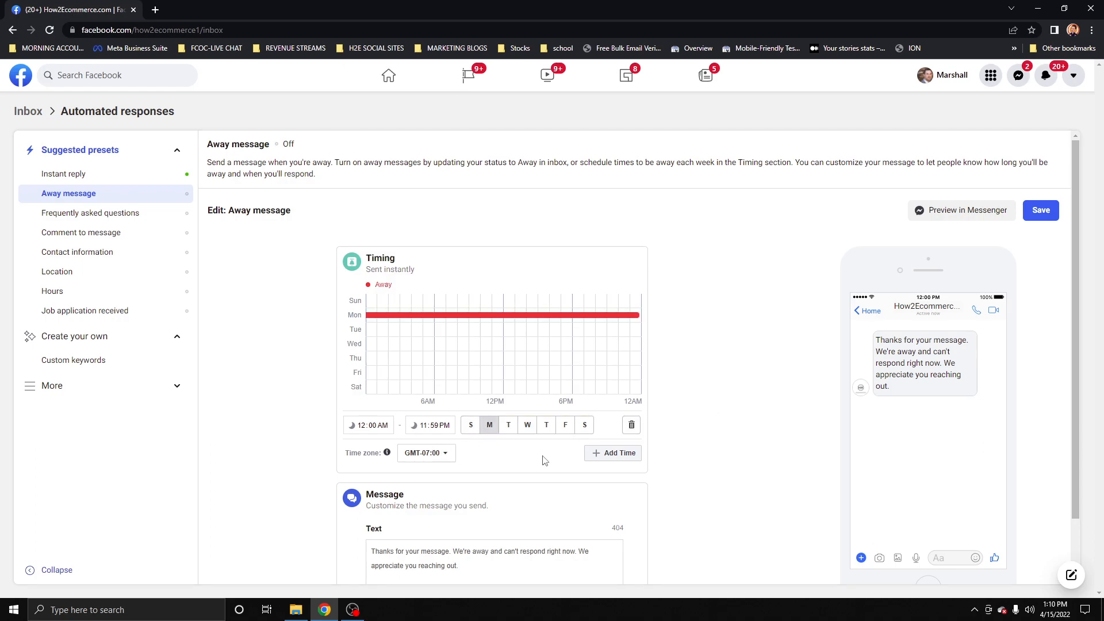
click(488, 426)
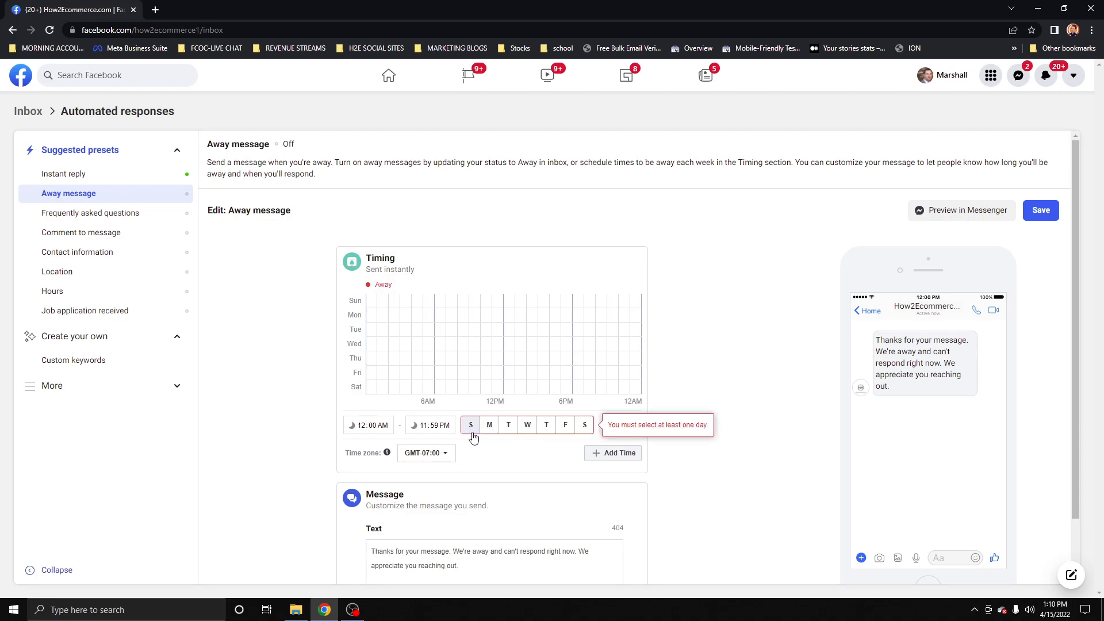
click(617, 457)
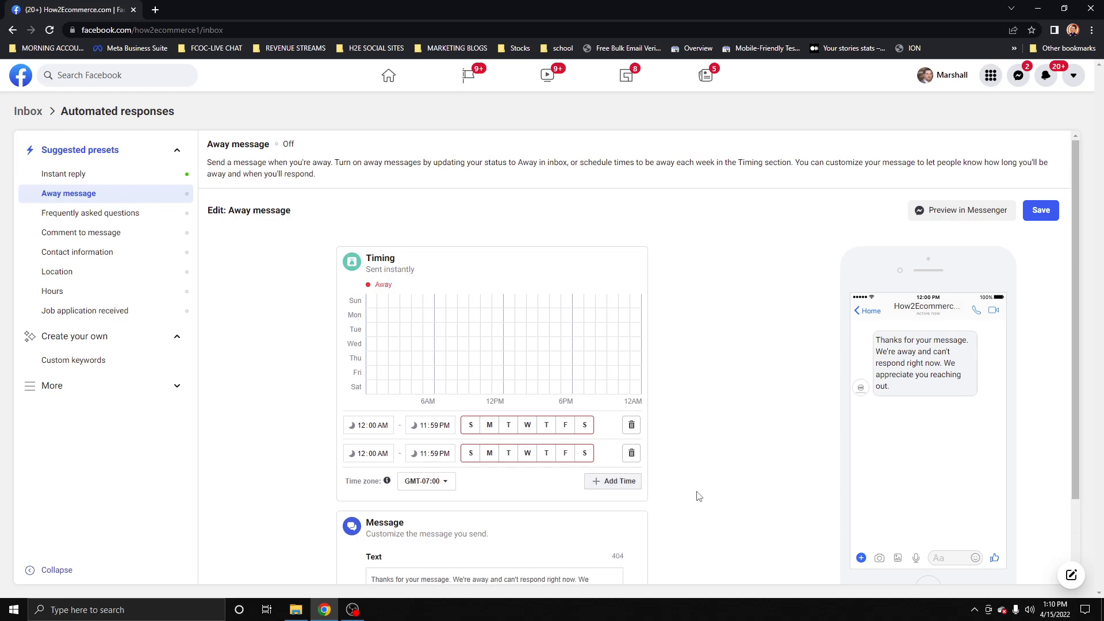
click(632, 454)
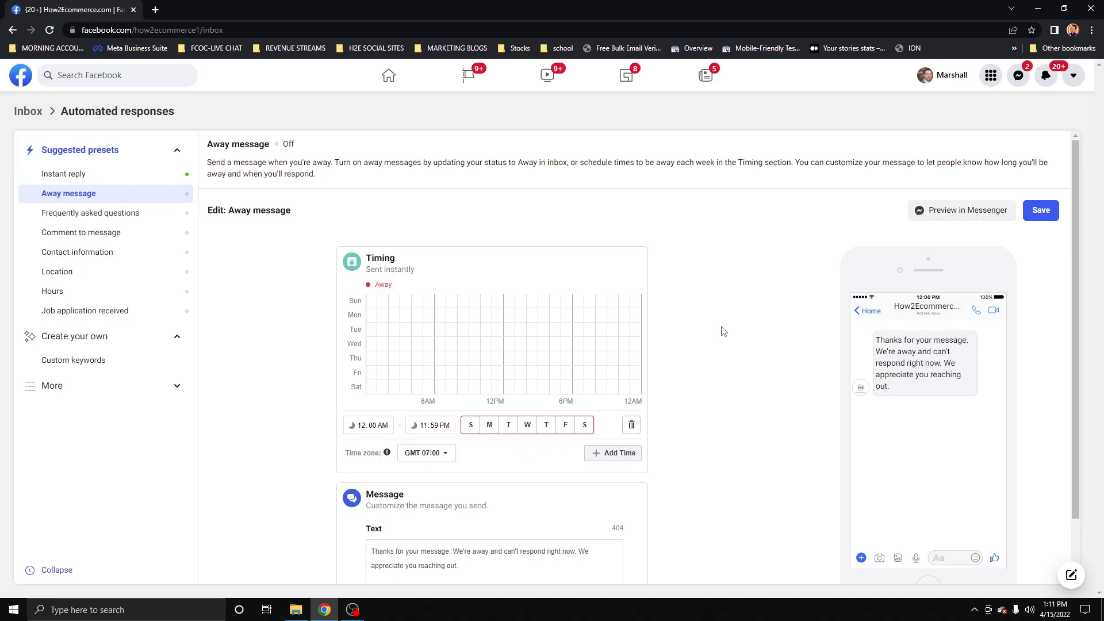
Replace the whole away message text with the email address field and remove that field again
scroll(649, 399, down, 1)
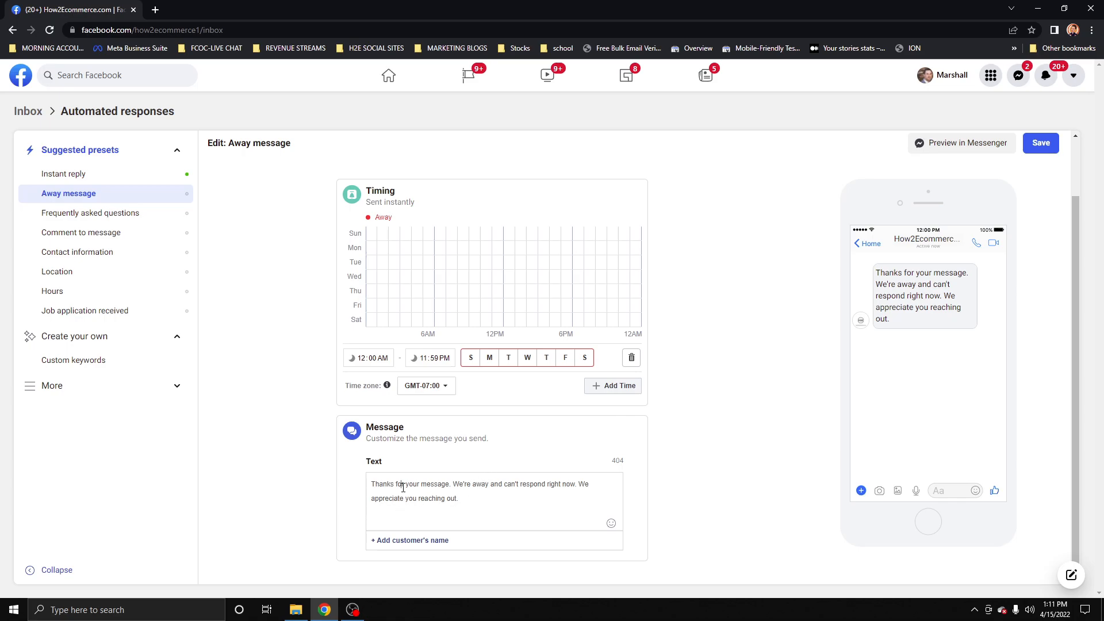
triple_click(495, 486)
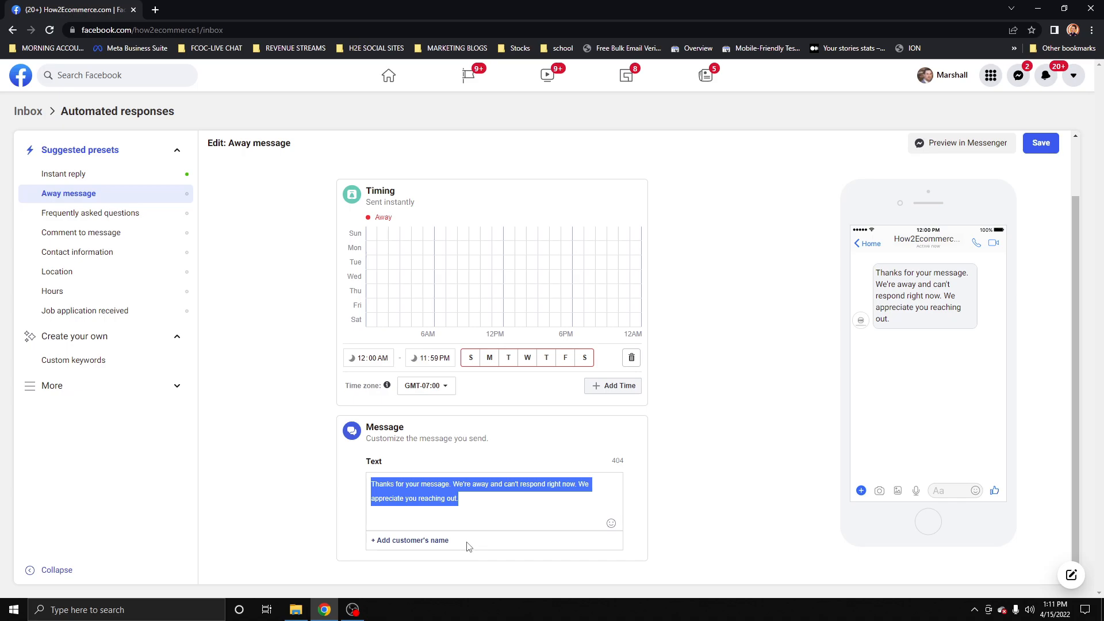
click(401, 542)
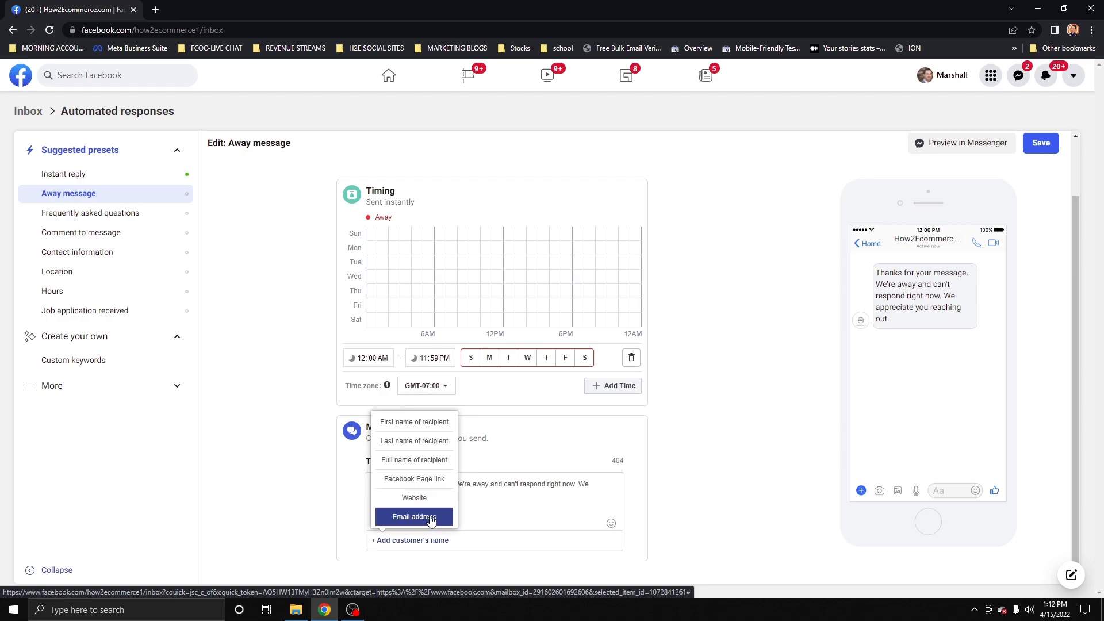
triple_click(392, 506)
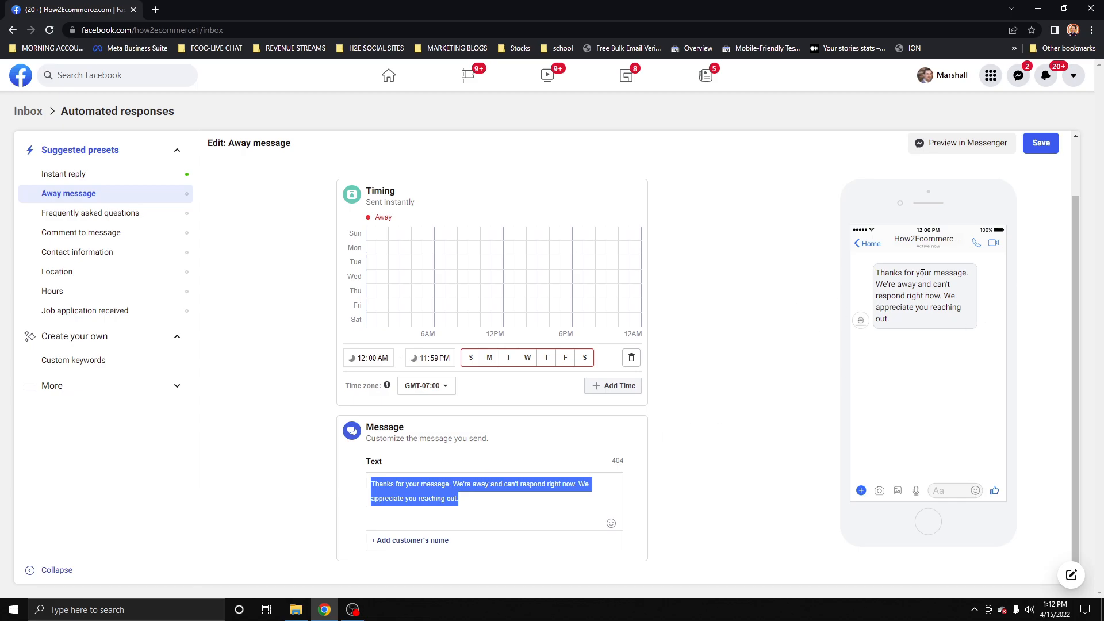
click(408, 544)
click(407, 517)
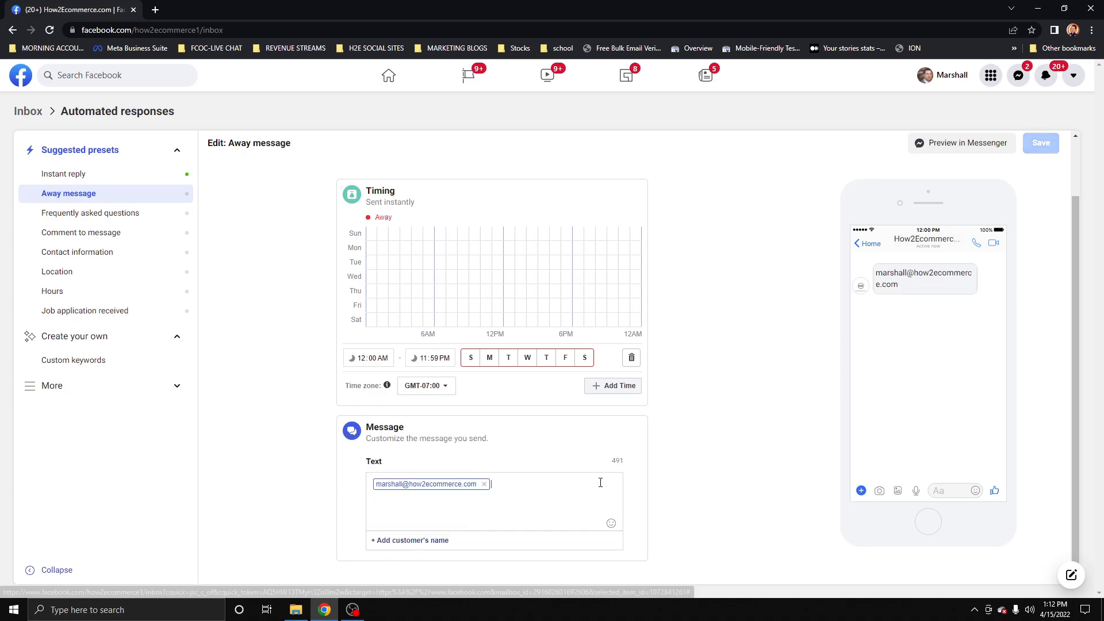
click(486, 485)
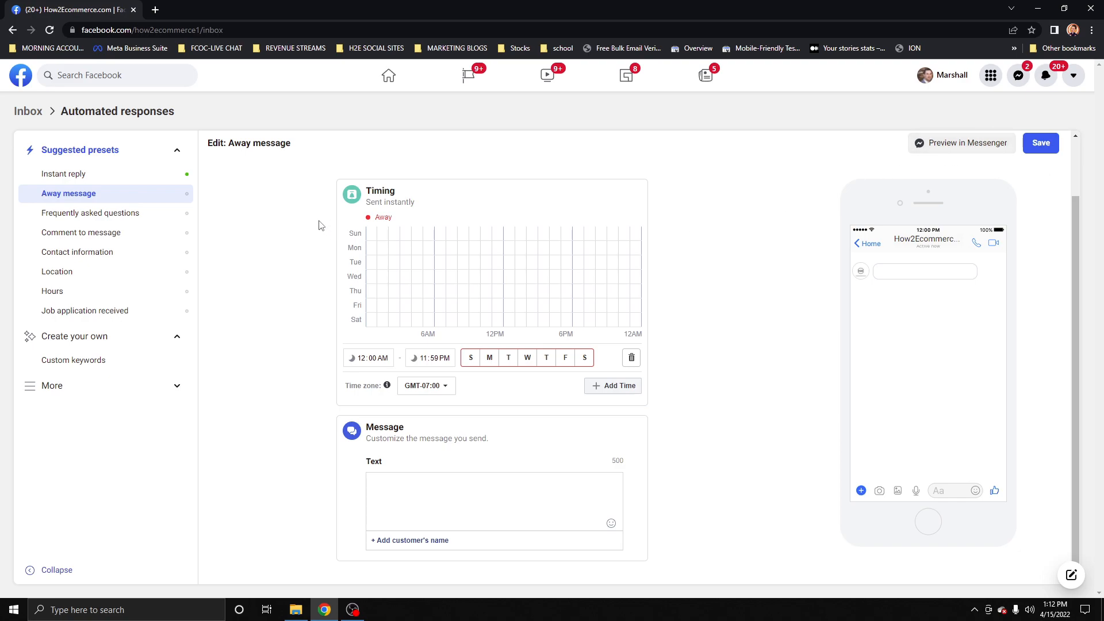
Write a new away message made of the recipient's first name field followed by "we are away right now"
right_click(397, 487)
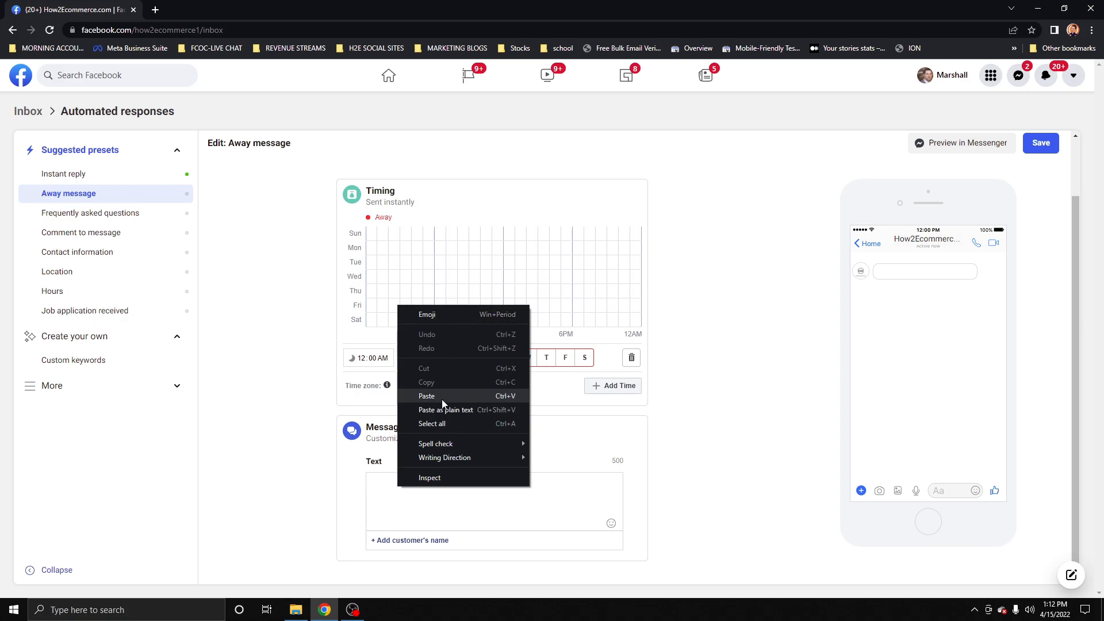
click(422, 500)
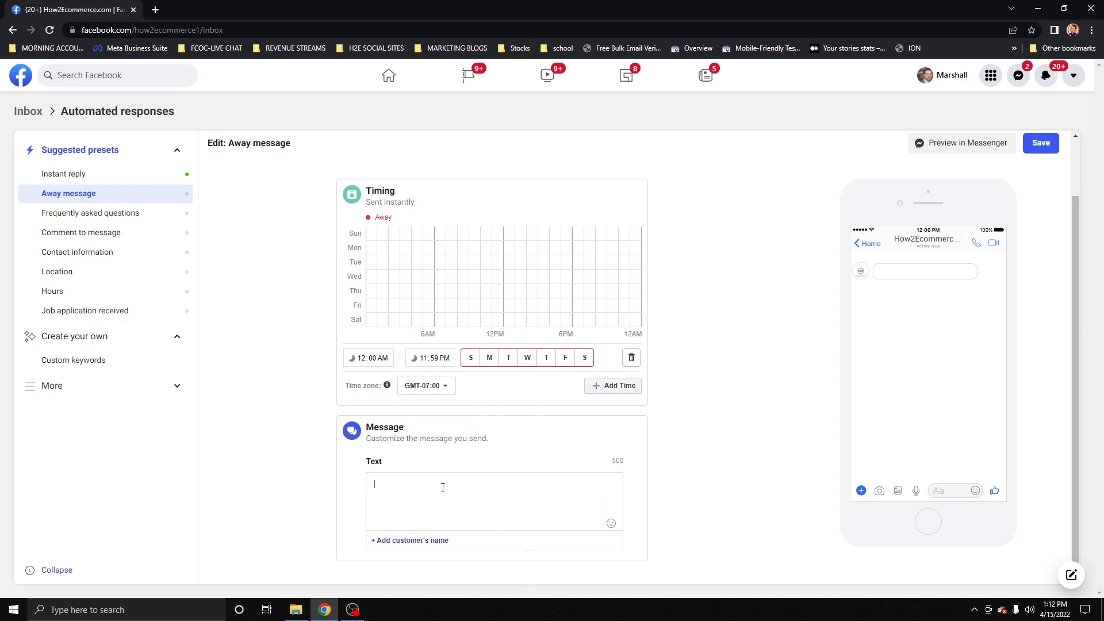
click(409, 540)
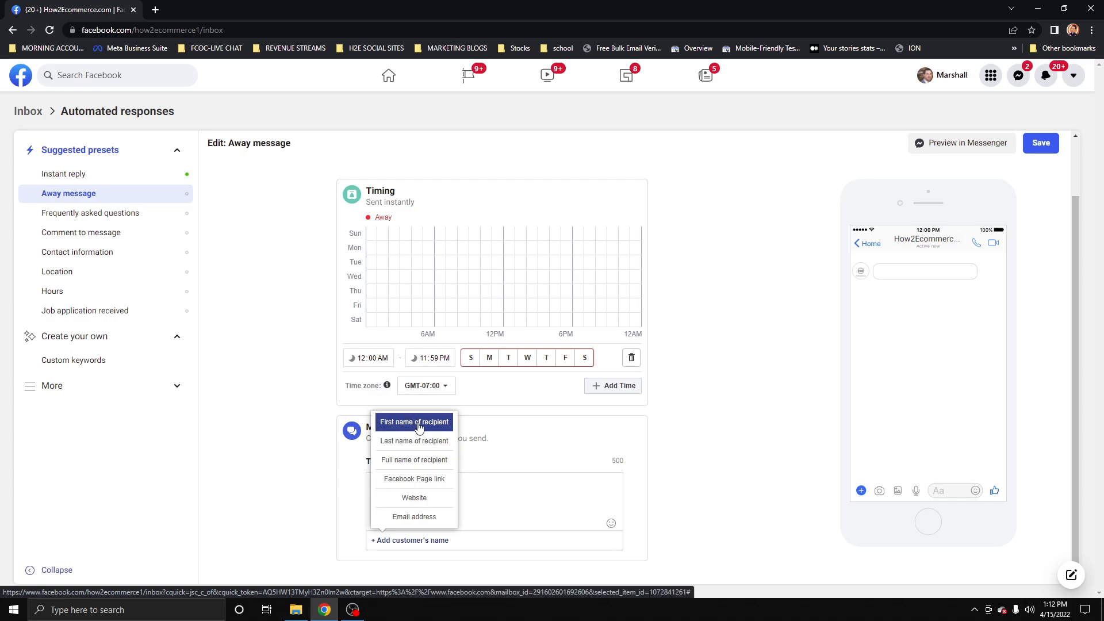
click(414, 423)
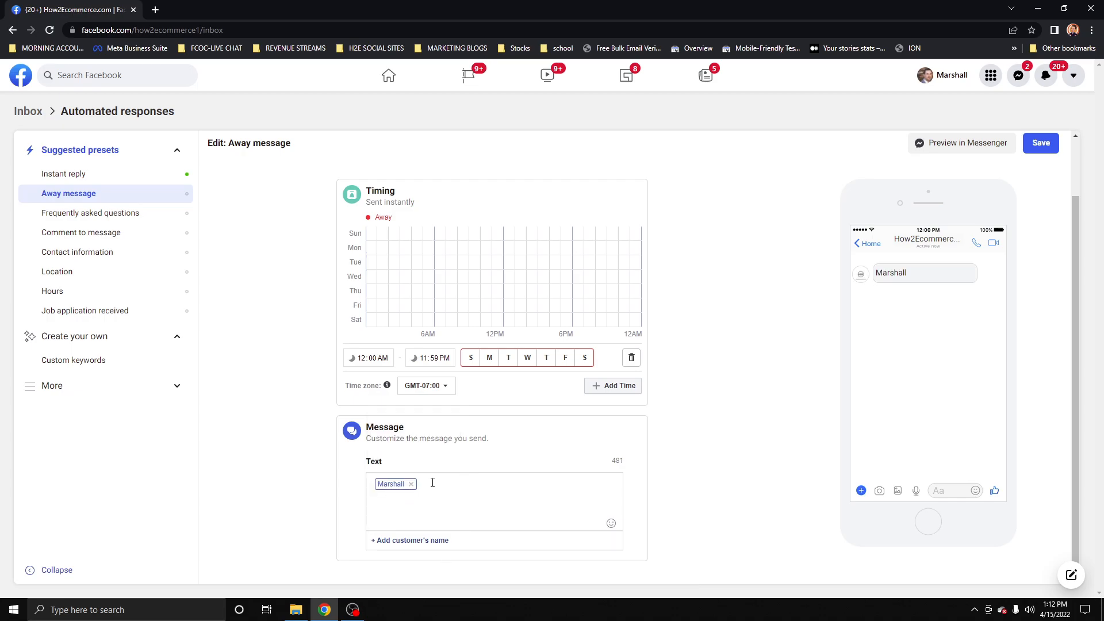
text(we are away right now)
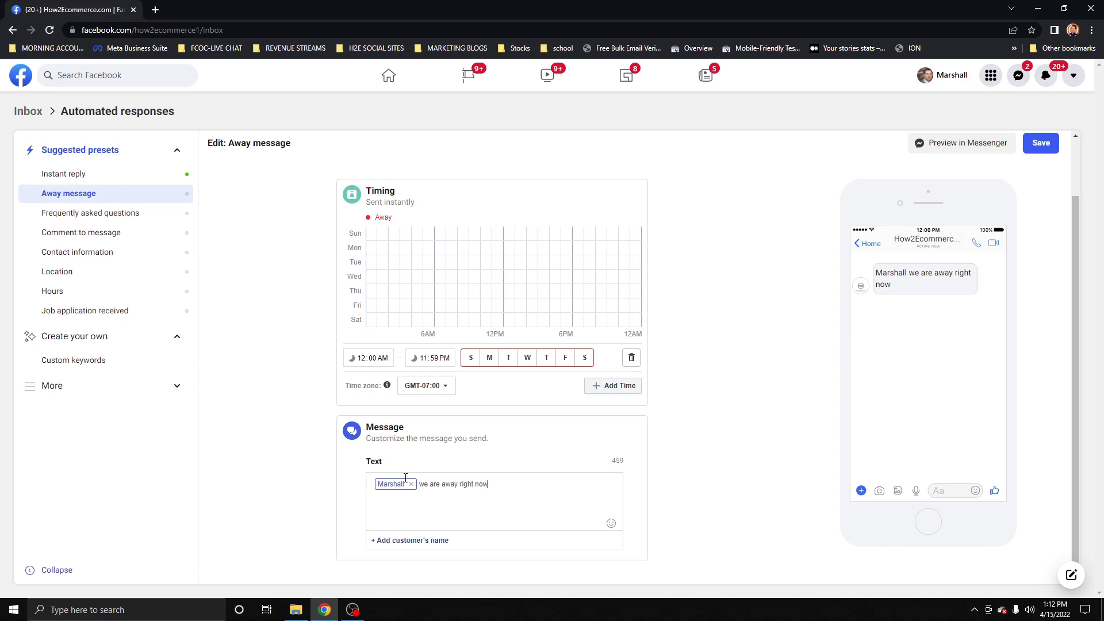
Remove the first name field, replace the remaining message text with the website field, and delete that field
click(410, 483)
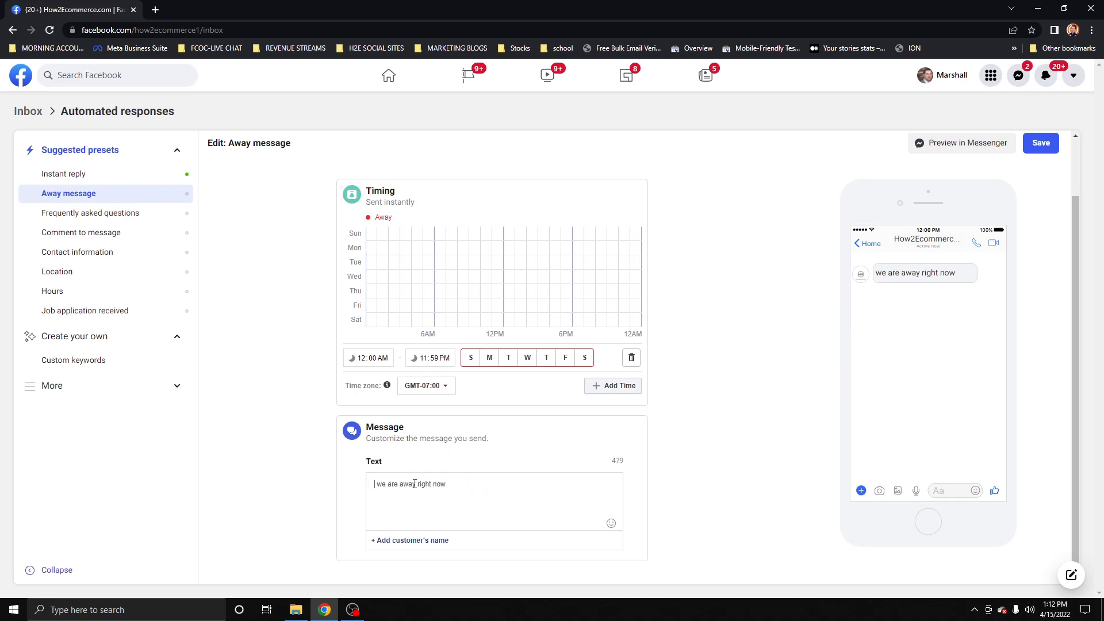
triple_click(382, 484)
click(412, 541)
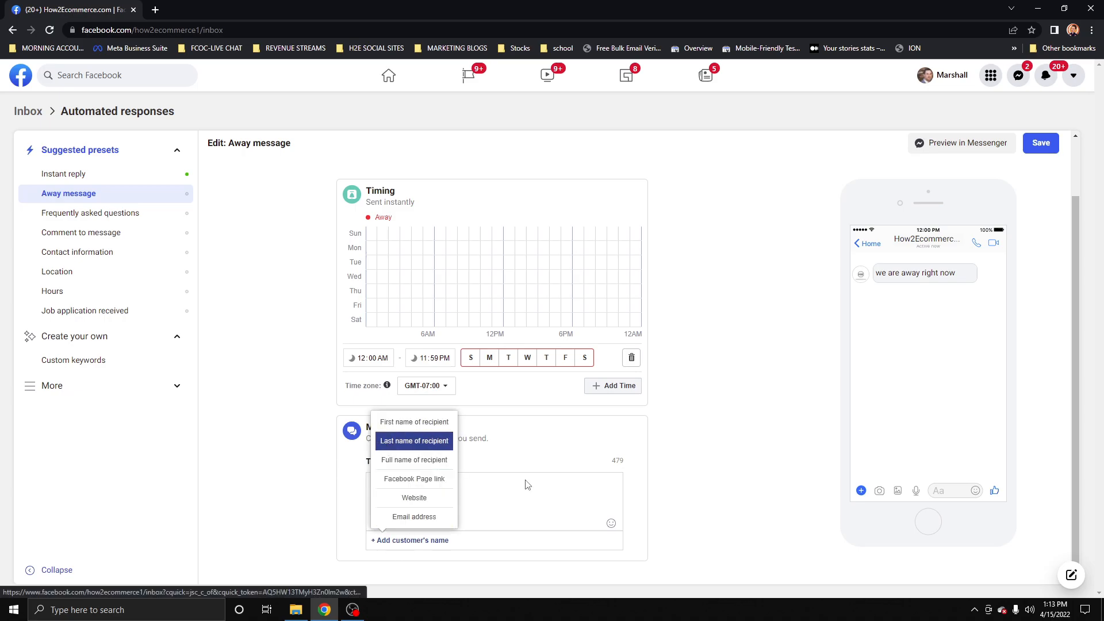
click(410, 499)
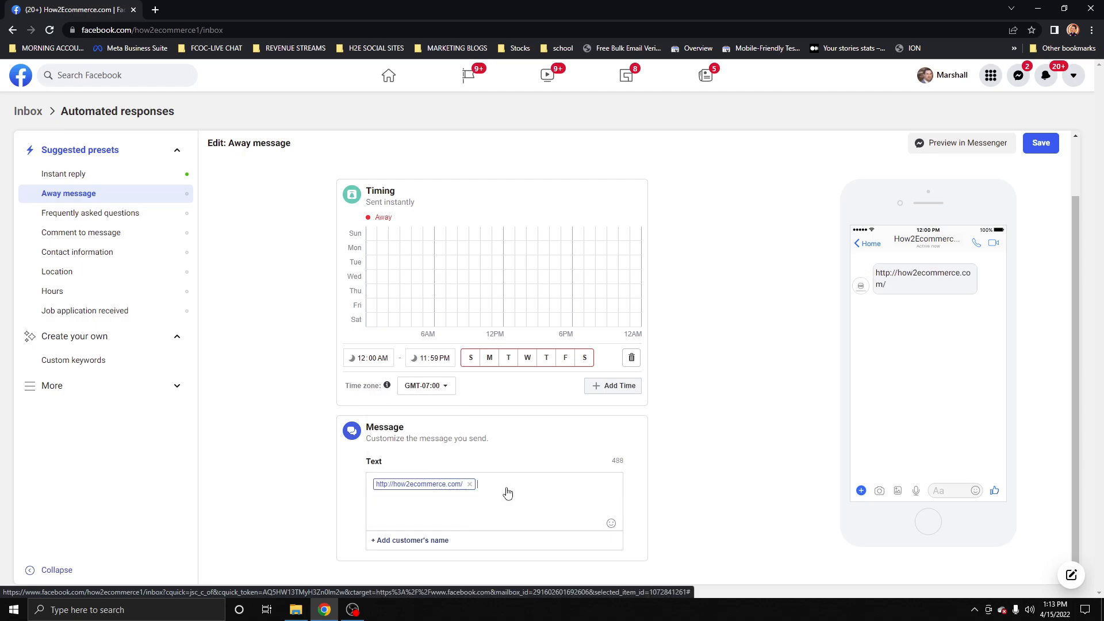
click(470, 484)
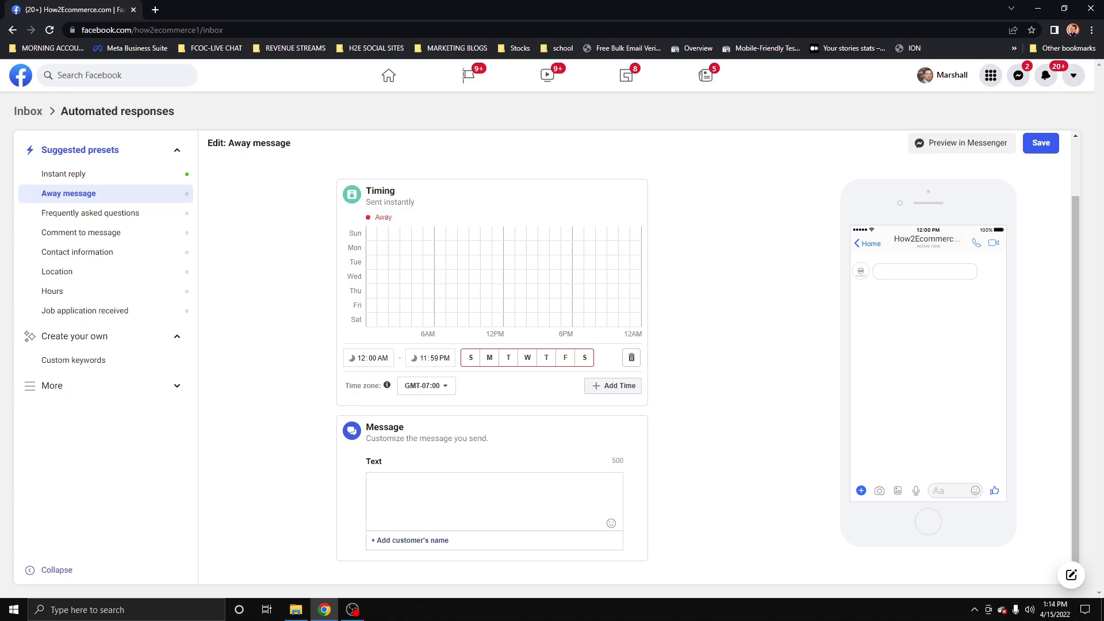
click(352, 609)
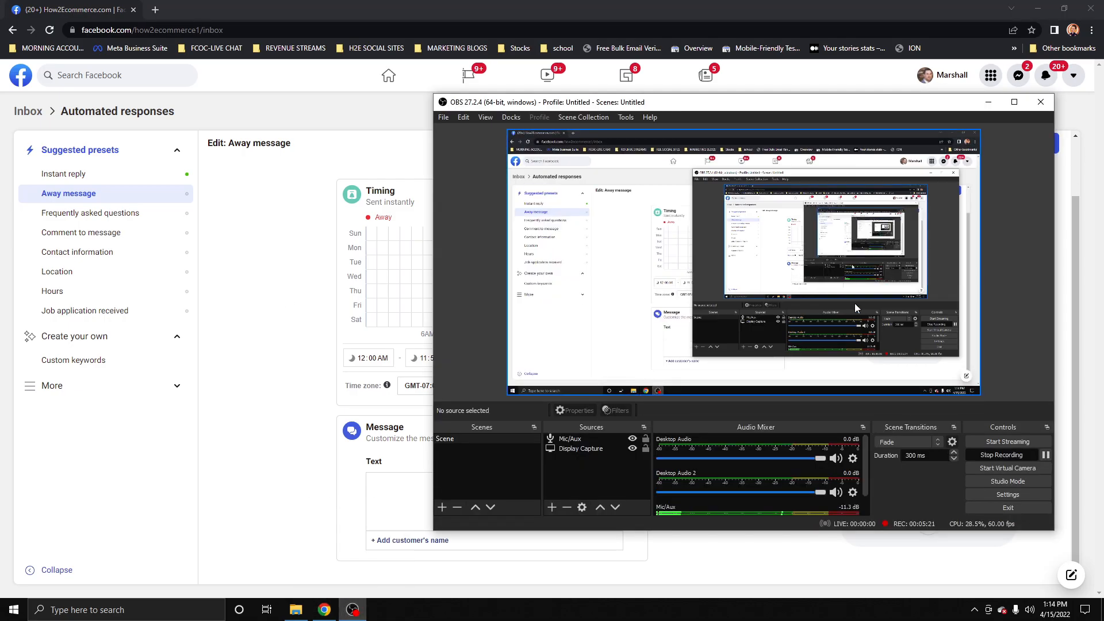
click(989, 455)
mouse_move(324, 609)
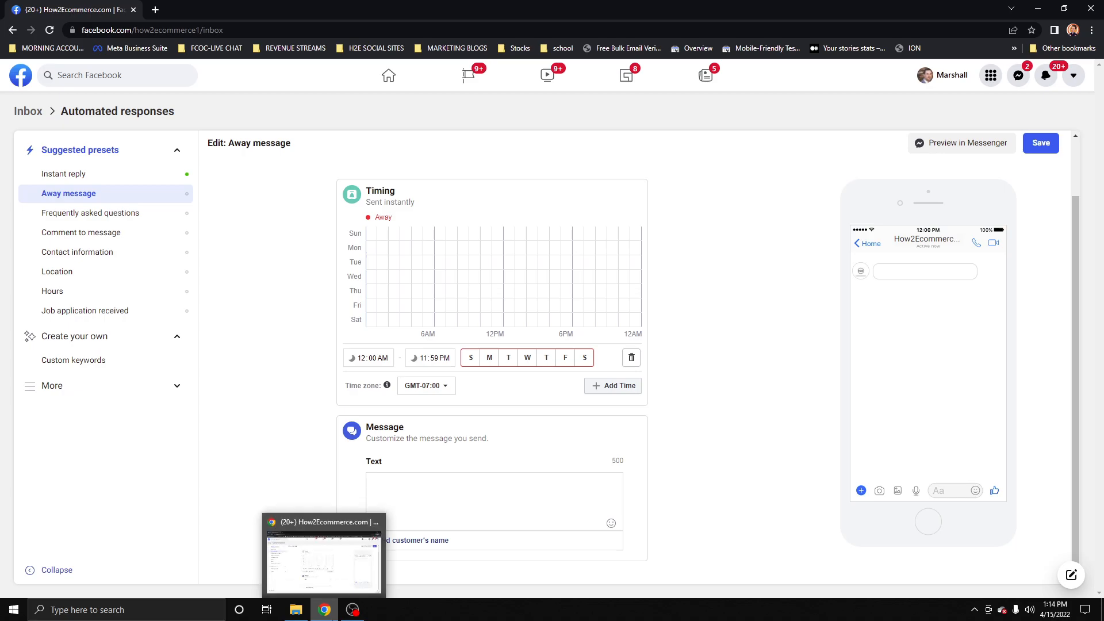